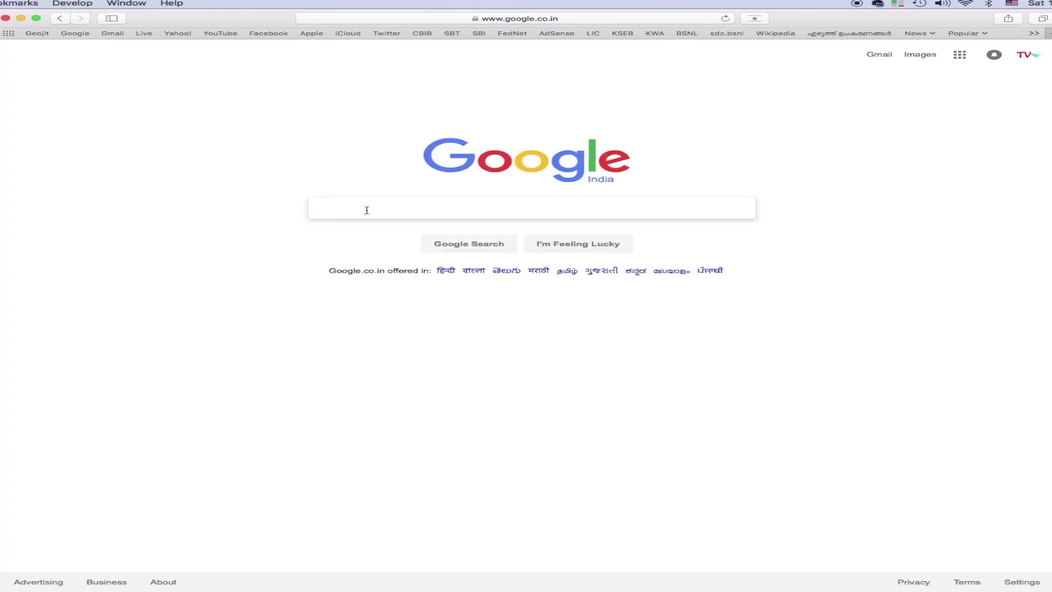
Search Google for 'kerala water authority' and open the KWA User Registration page from the results
type("kerala")
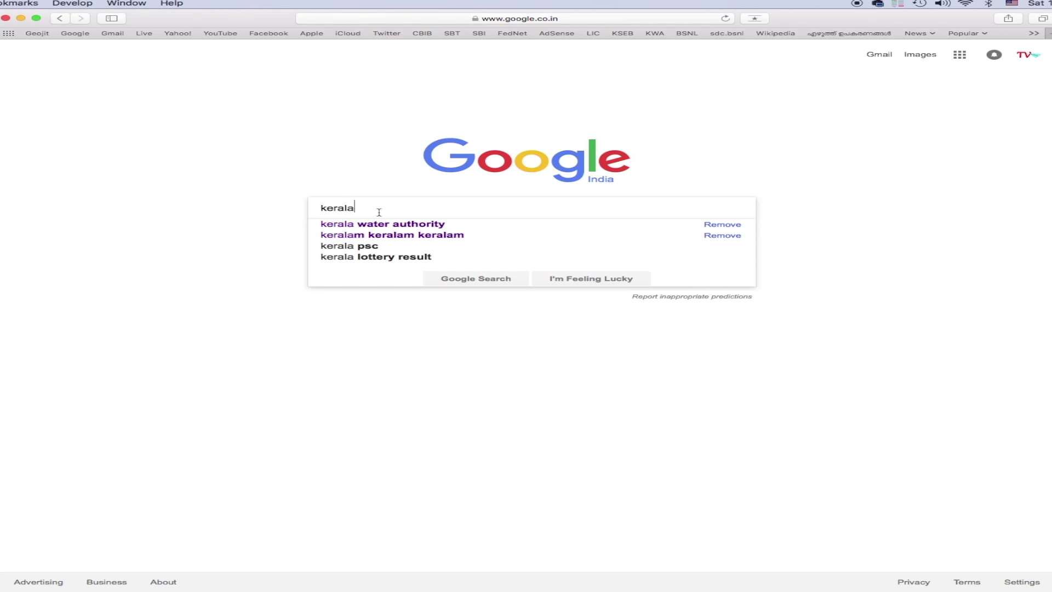
left_click(386, 227)
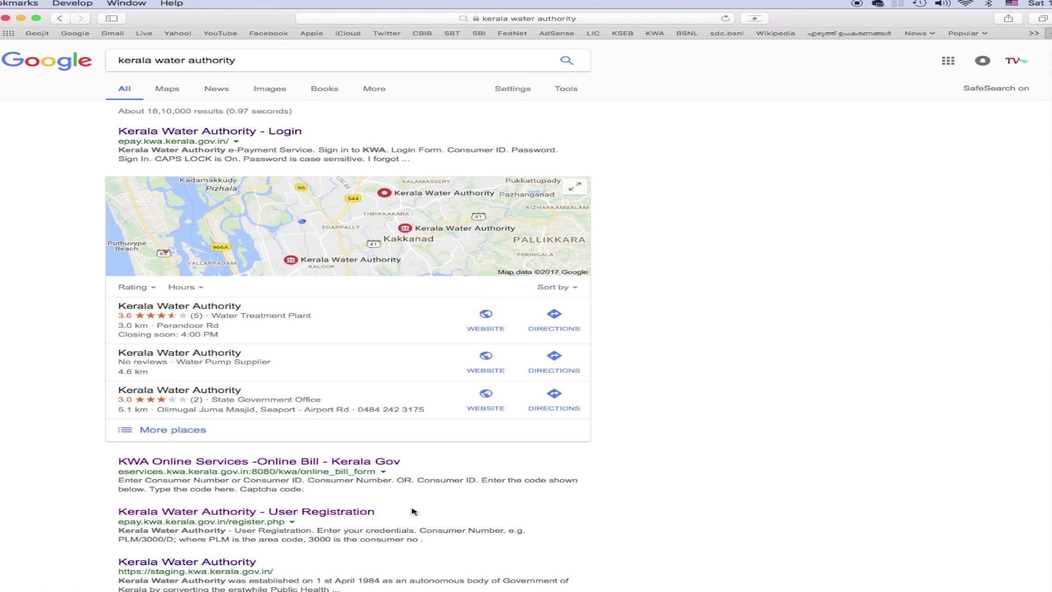
left_click(334, 513)
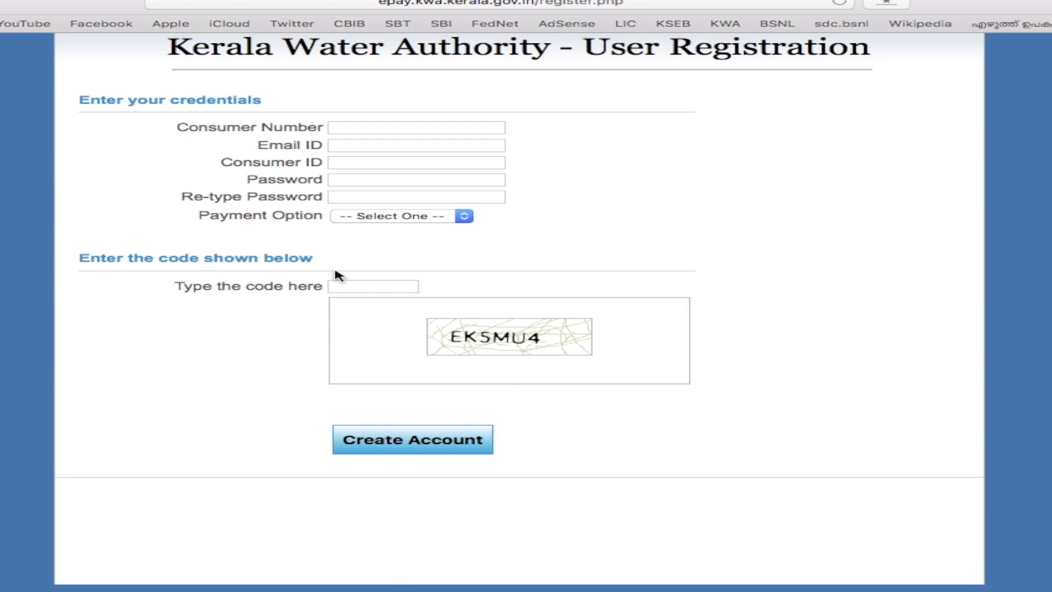
Step through the registration form's consumer number, email ID, consumer ID and password fields
left_click(346, 131)
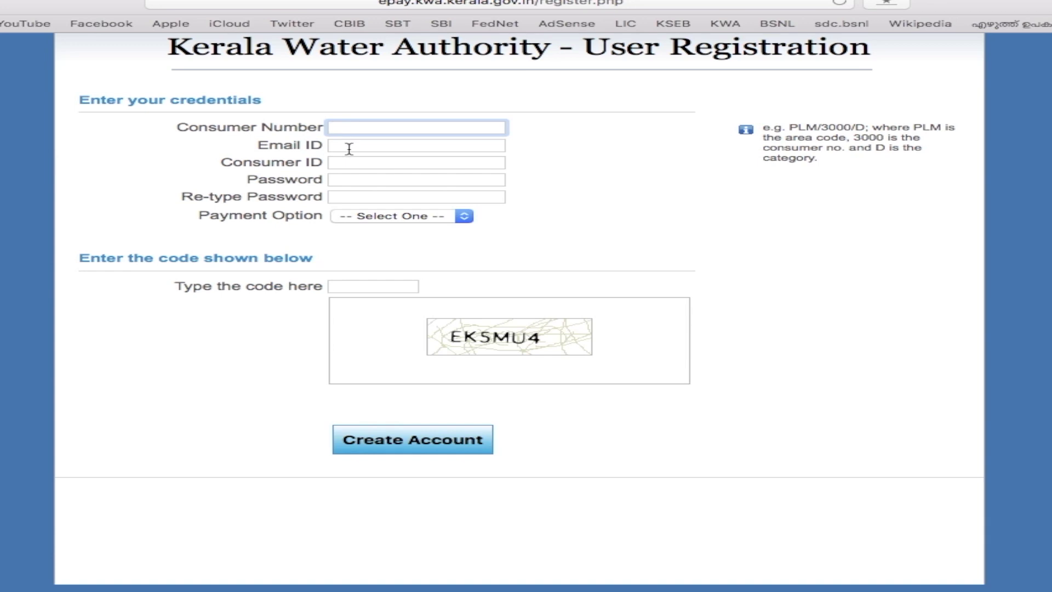
left_click(340, 146)
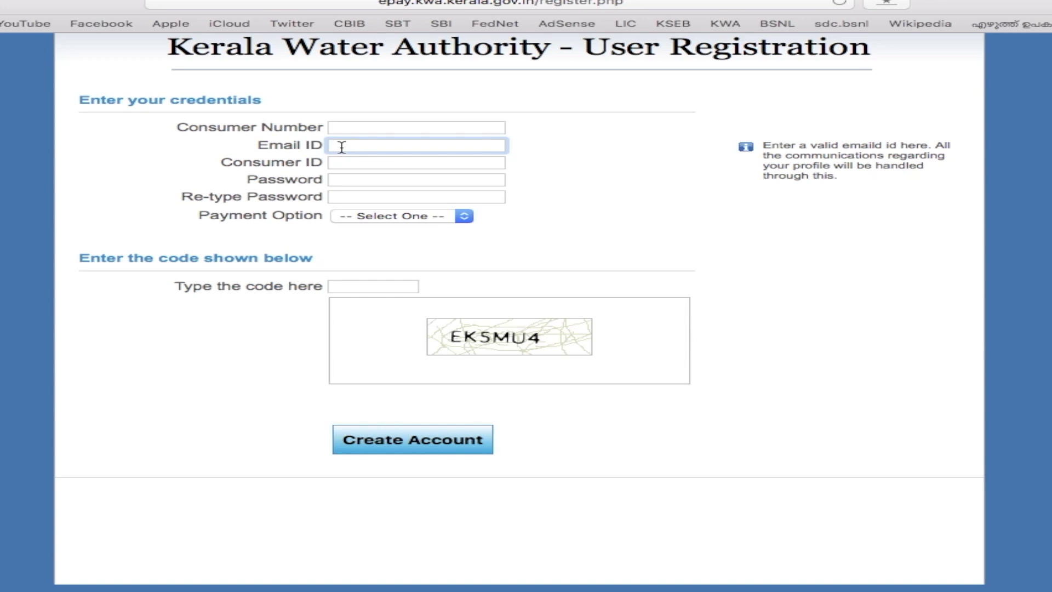
left_click(340, 164)
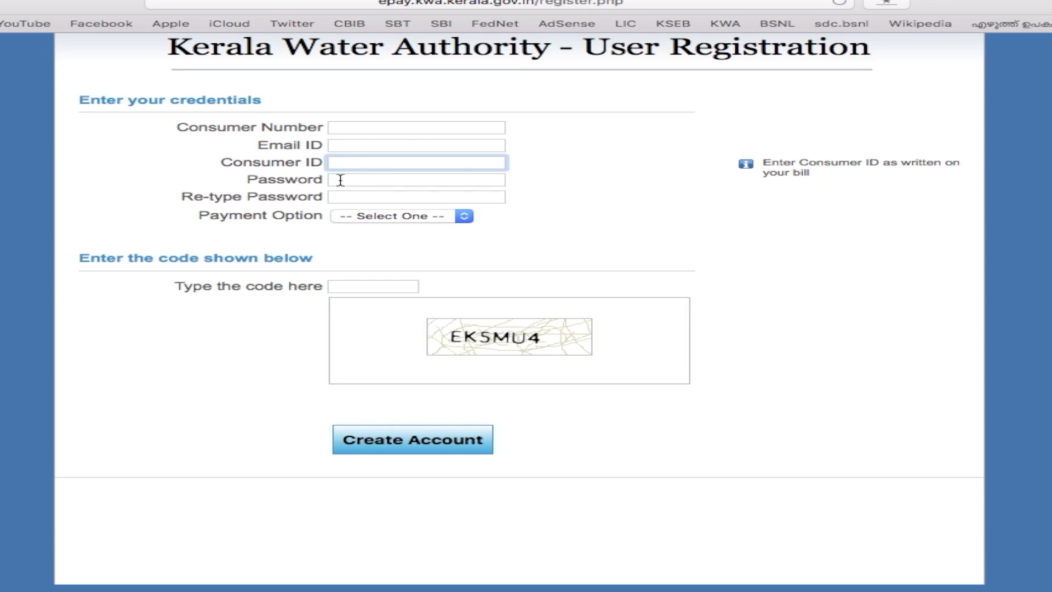
left_click(340, 180)
left_click(592, 167)
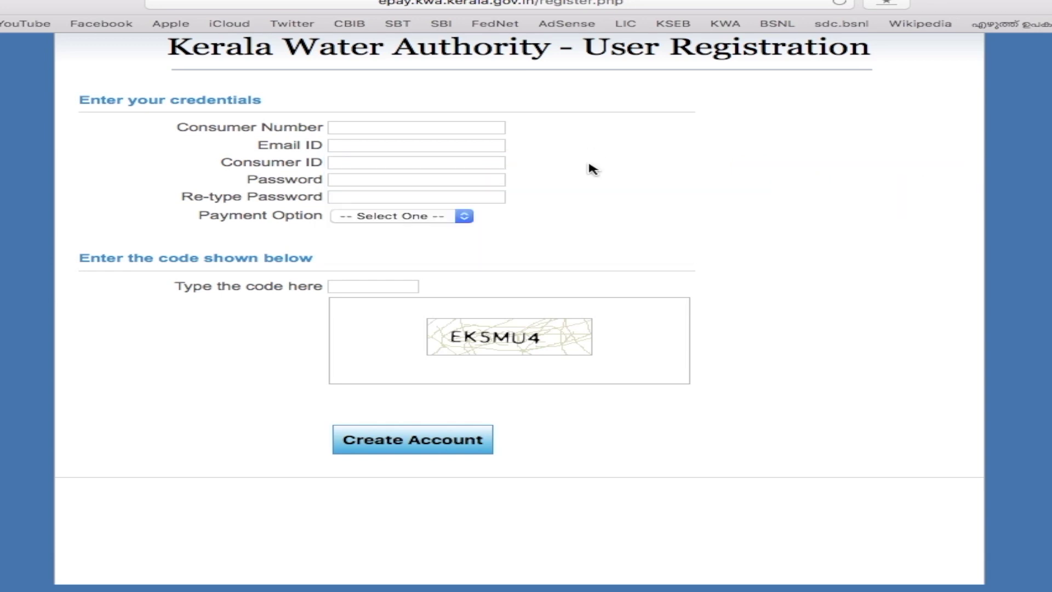
Choose Bill Desk as the payment option, then switch to the KWA e-payment sign-in page
left_click(433, 218)
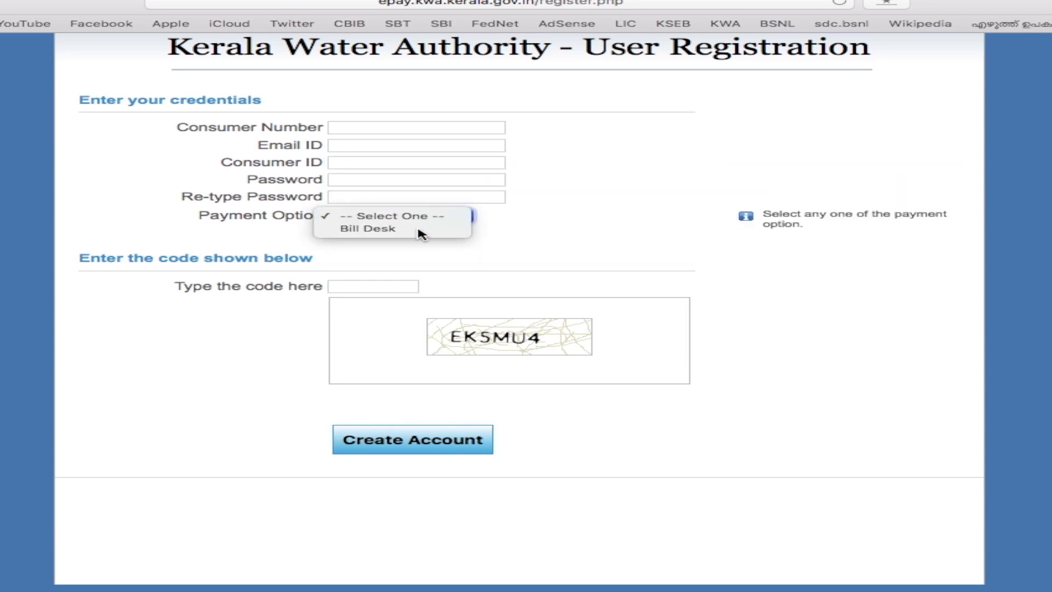
left_click(420, 230)
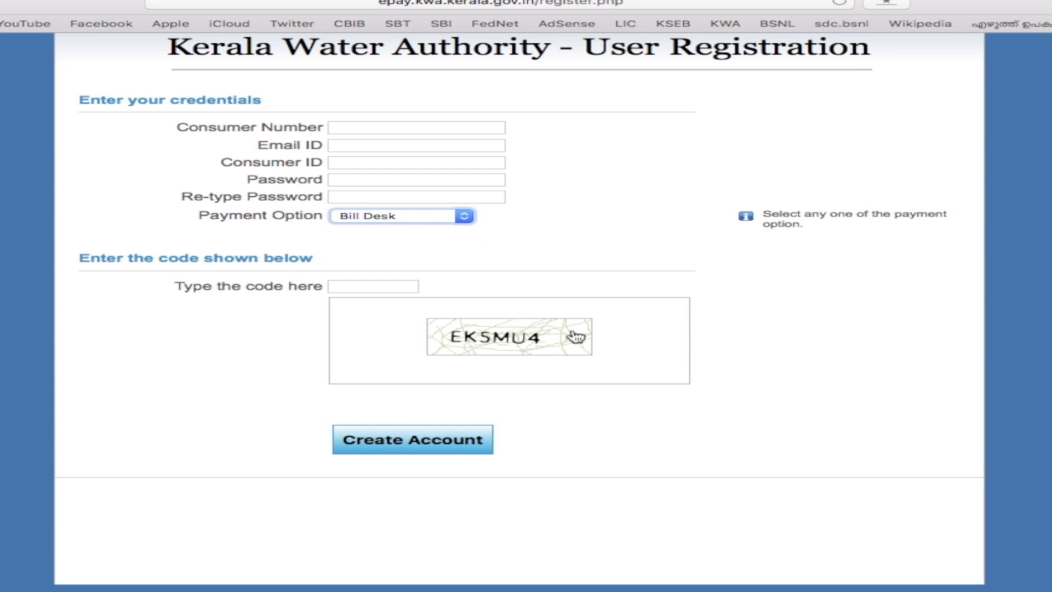
left_click(353, 285)
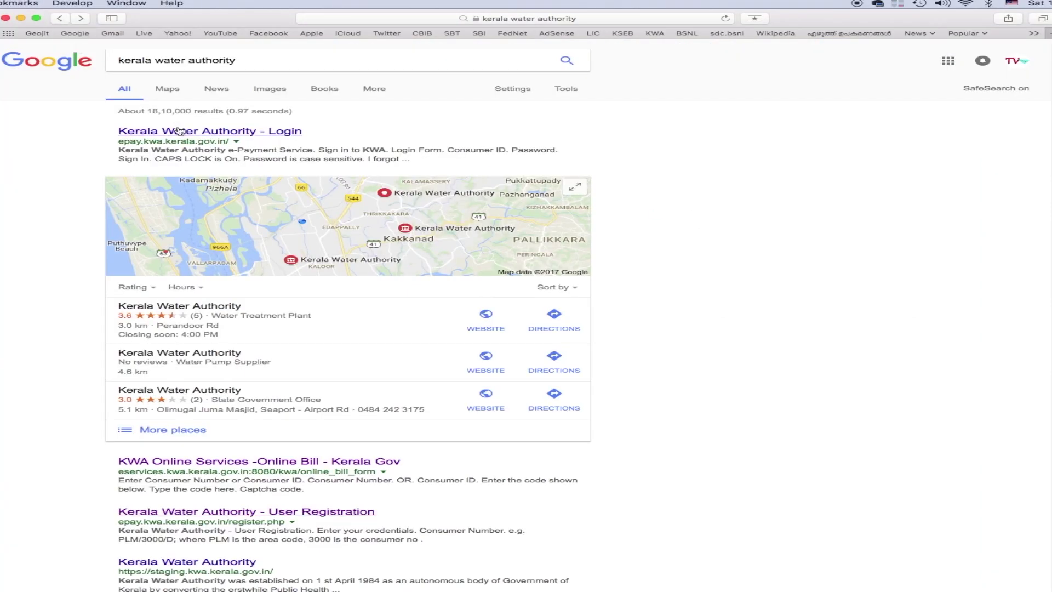
left_click(179, 130)
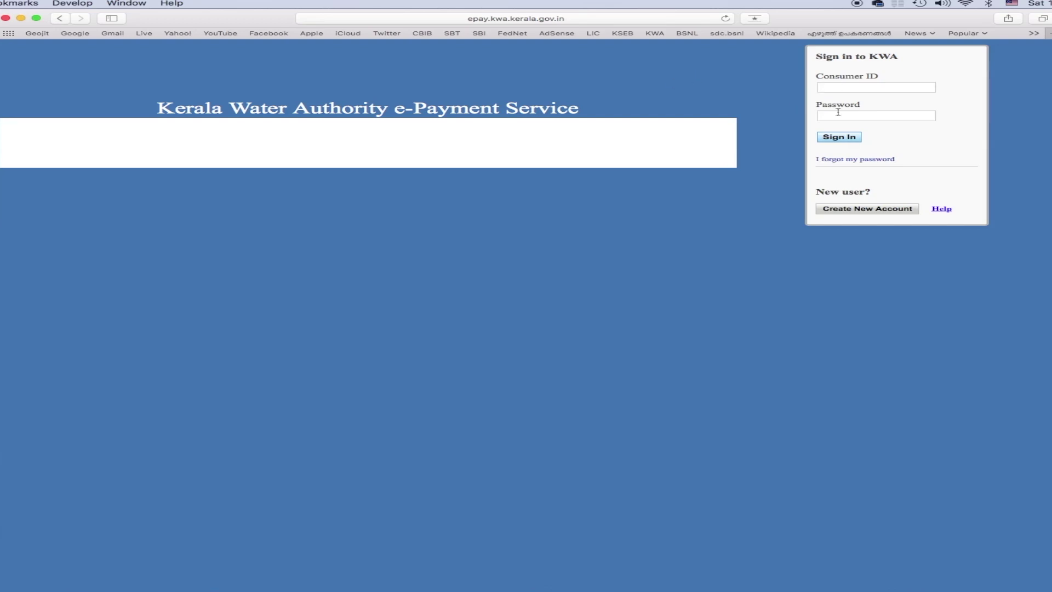
Sign in with the saved consumer ID and password, then proceed with the Rs. 312 bill
left_click(830, 87)
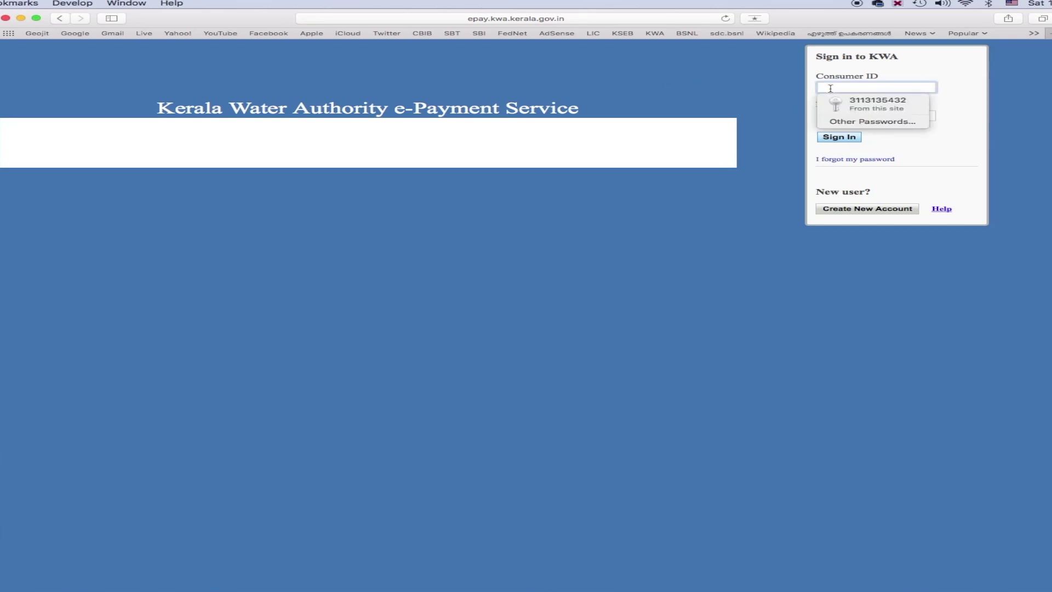
left_click(846, 101)
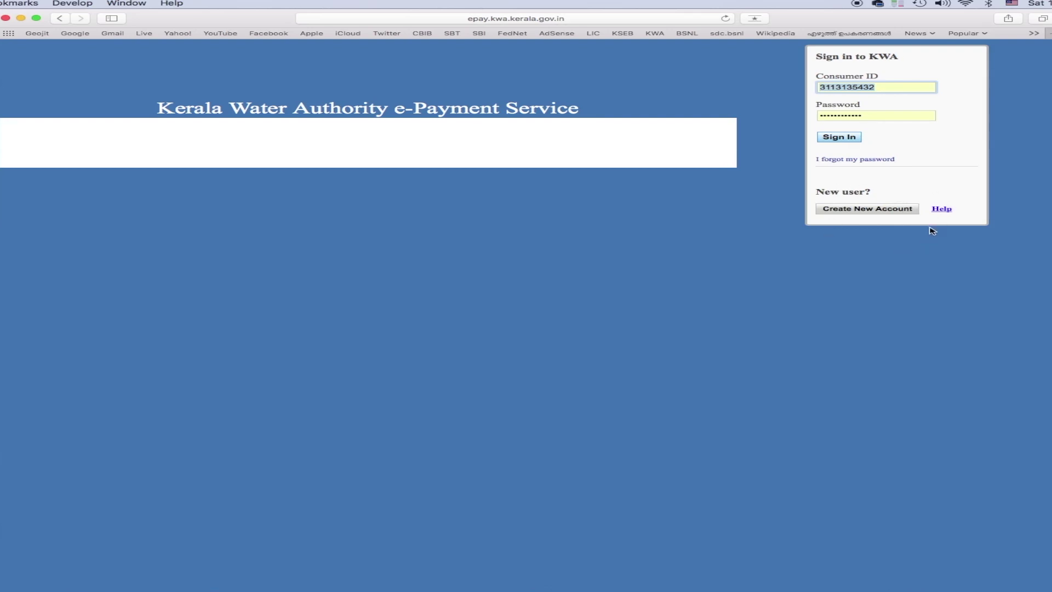
left_click(840, 139)
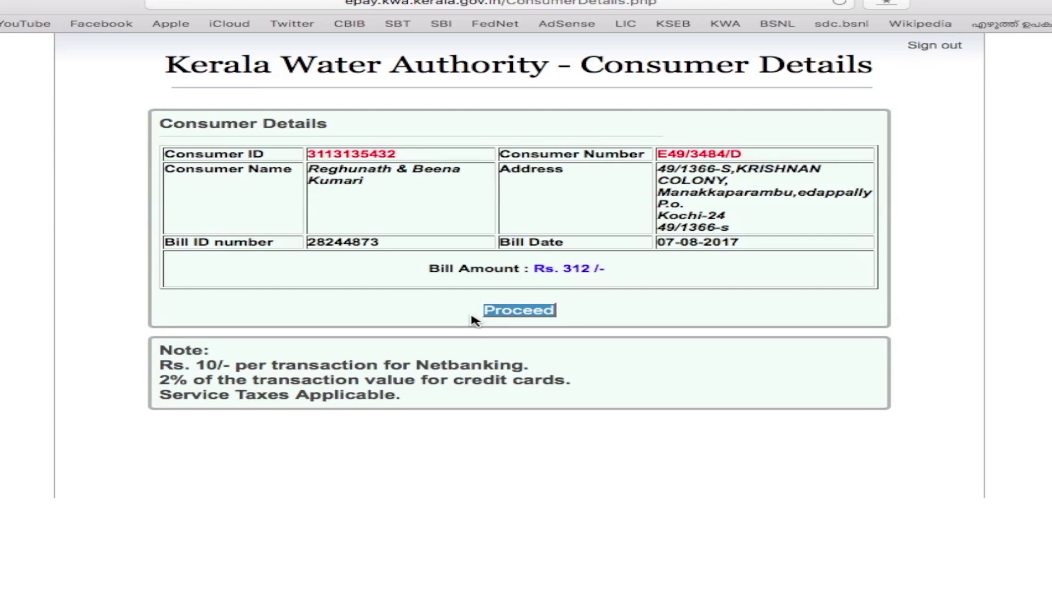
left_click(516, 311)
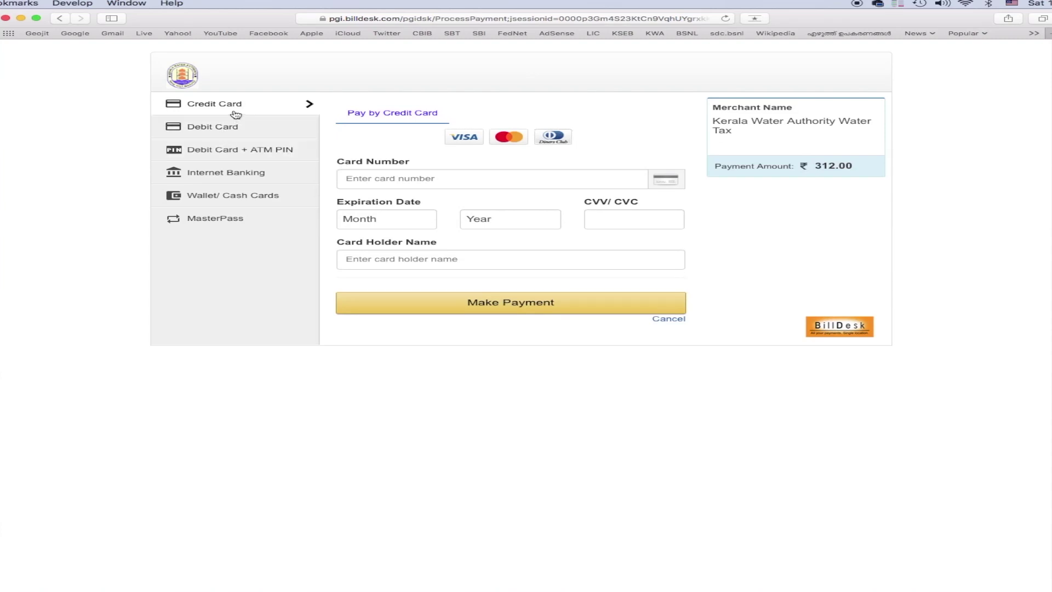
Browse the Internet Banking, Wallet/Cash Cards and MasterPass options before settling on Debit Card
left_click(229, 132)
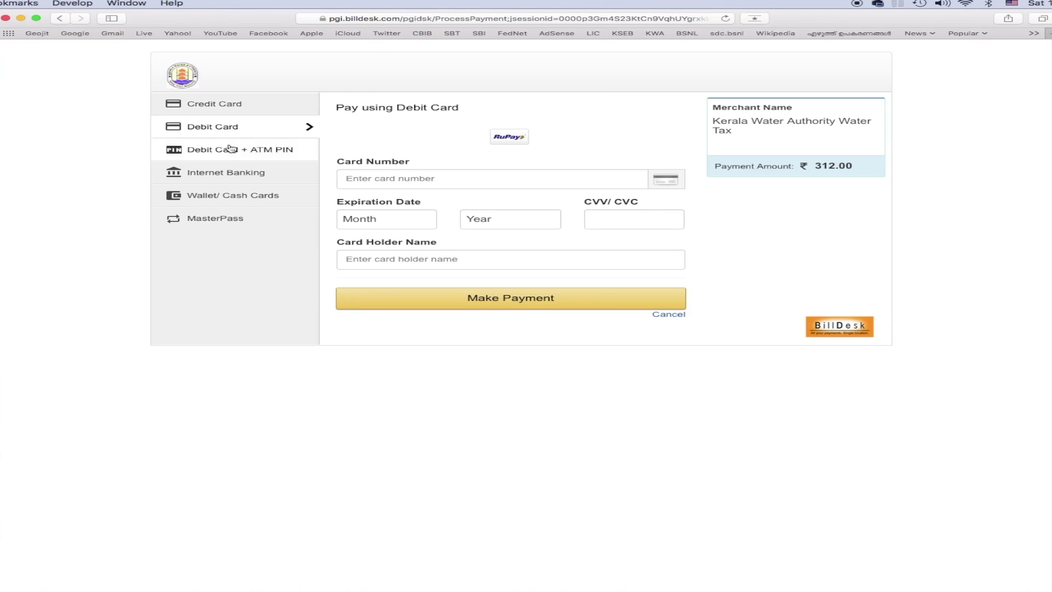
left_click(231, 152)
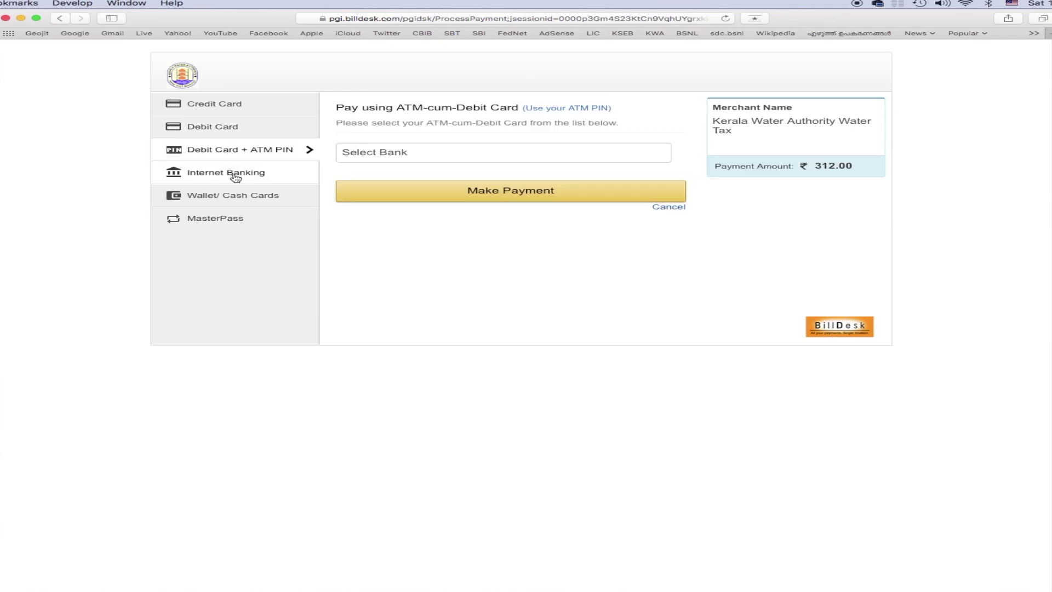
left_click(235, 174)
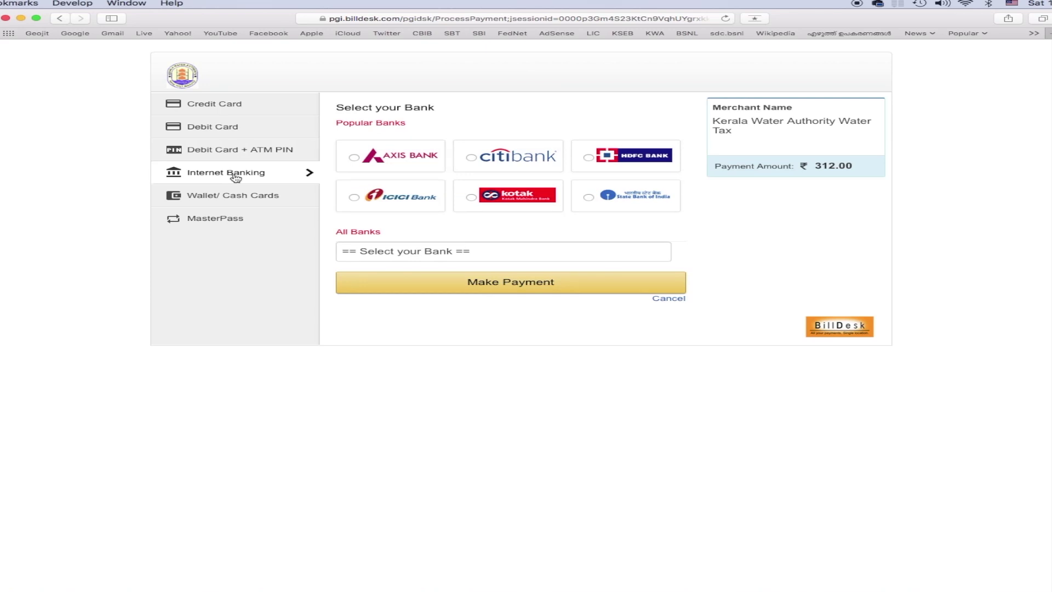
left_click(253, 197)
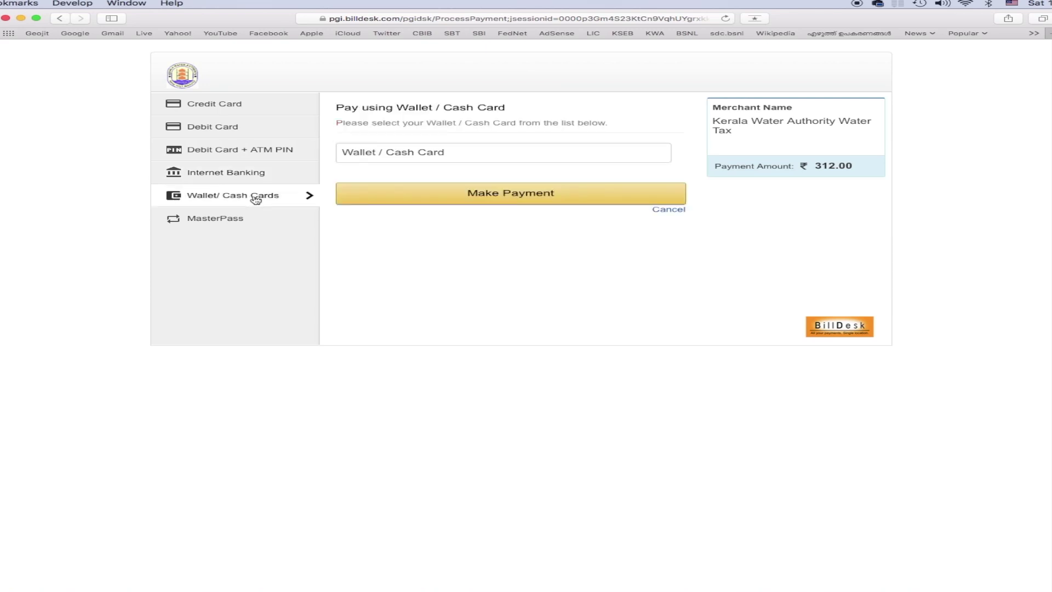
left_click(425, 157)
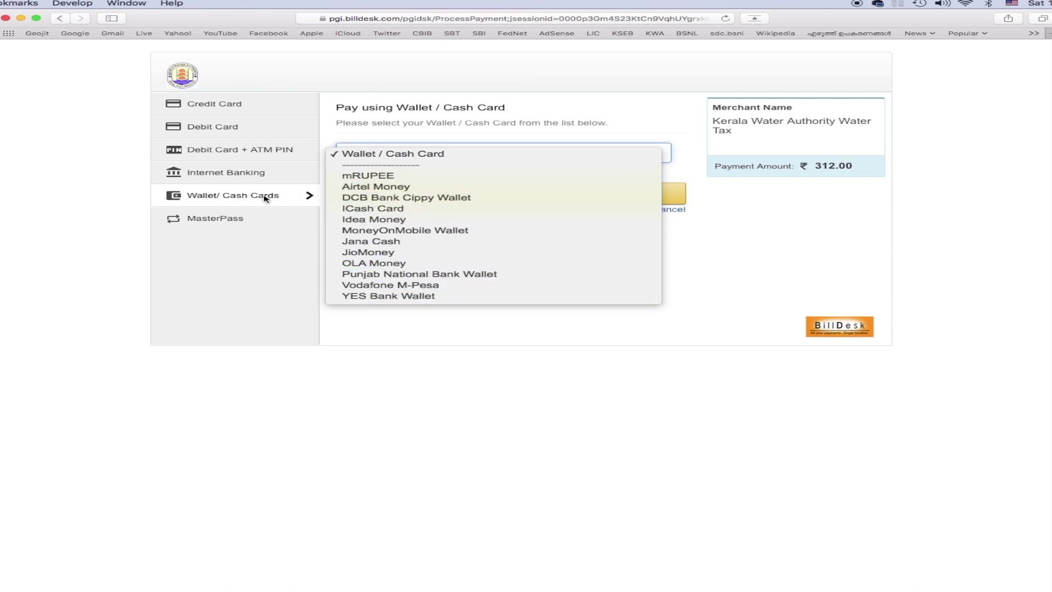
left_click(225, 222)
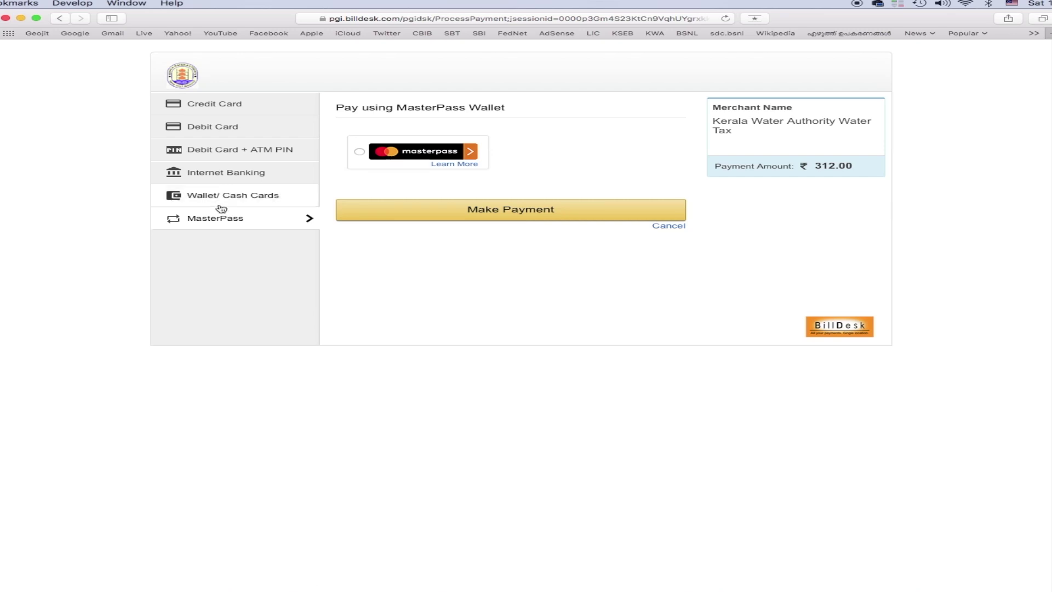
left_click(203, 127)
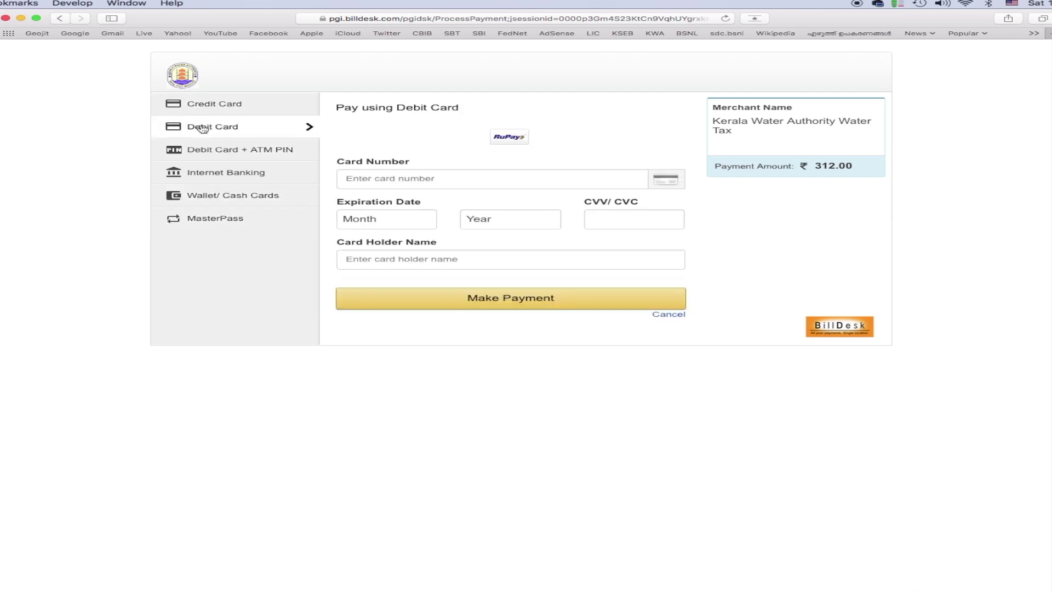
Fill in the saved debit card details with expiry month 04 (Apr) and year 2021
left_click(379, 179)
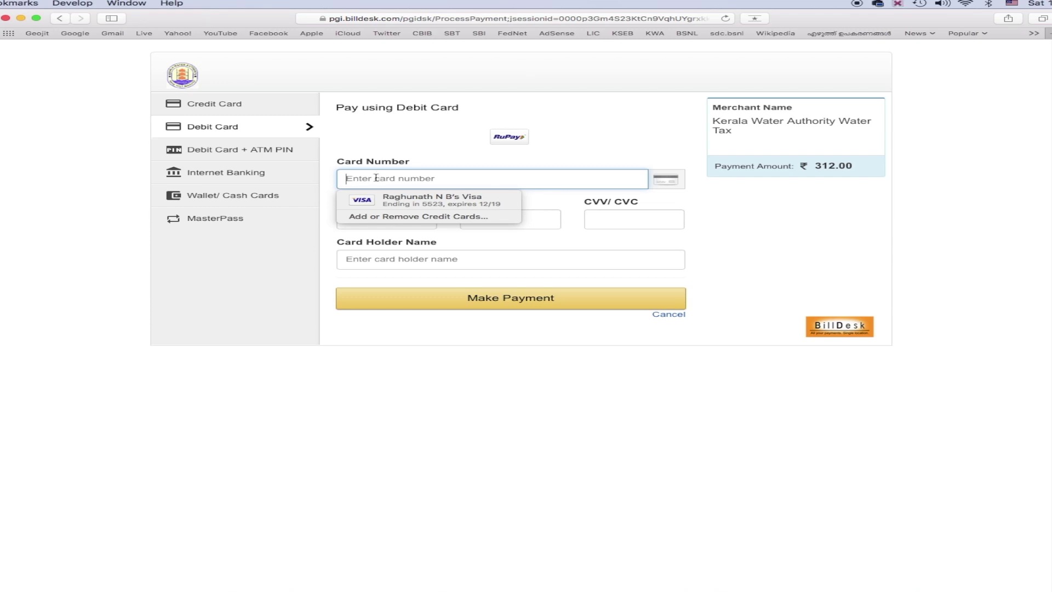
left_click(383, 199)
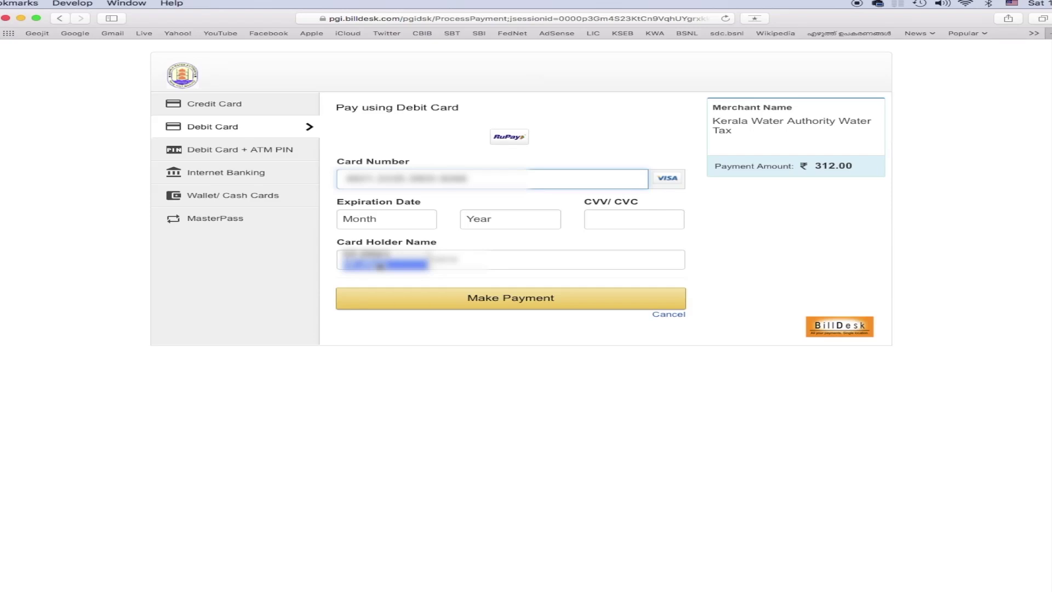
left_click(391, 221)
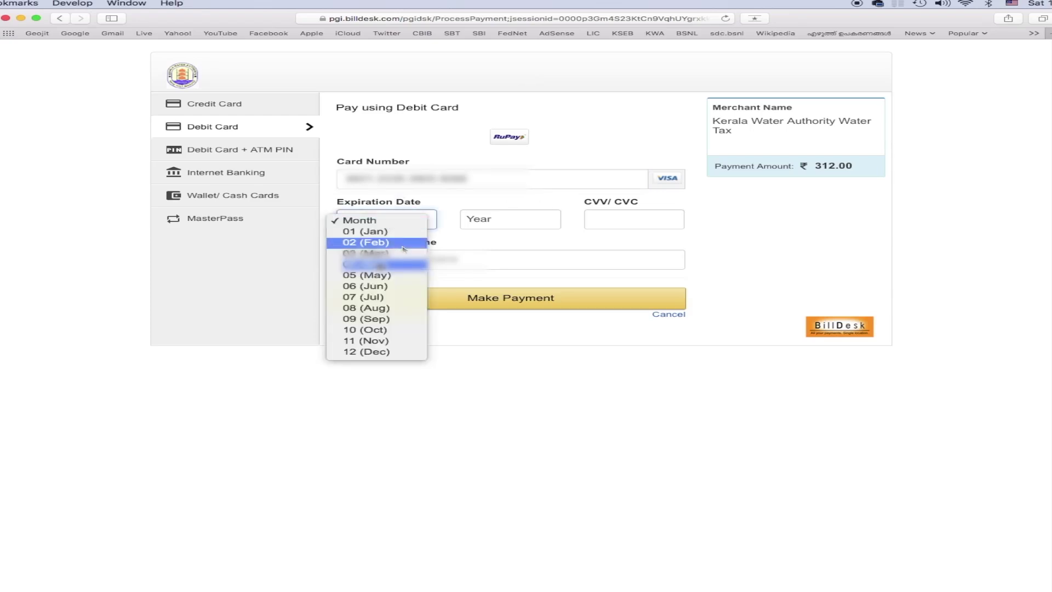
left_click(380, 265)
left_click(473, 220)
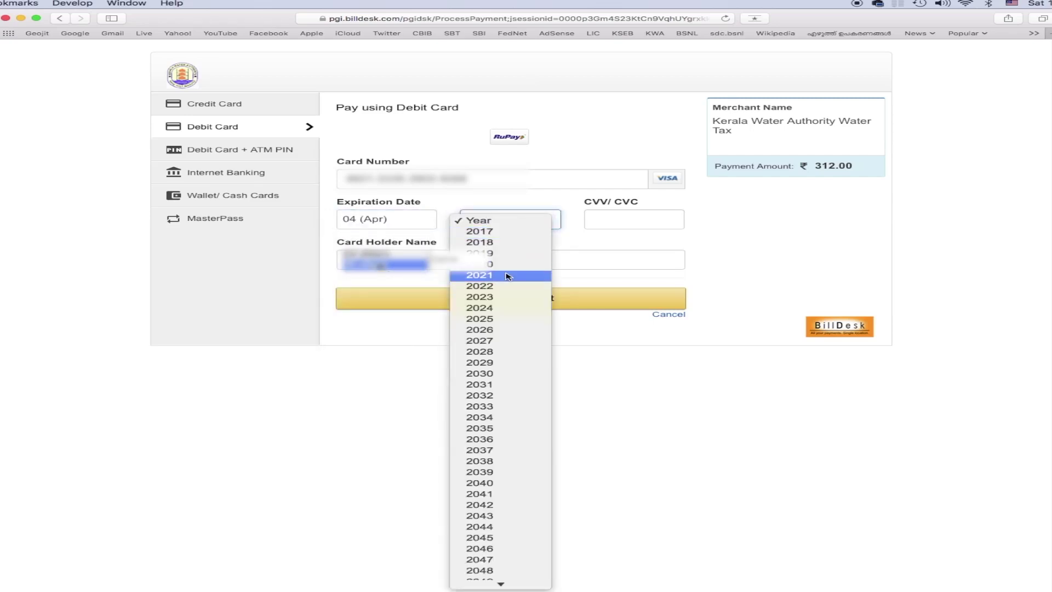
left_click(517, 273)
Enter the card's CVV and submit the debit card payment
left_click(597, 218)
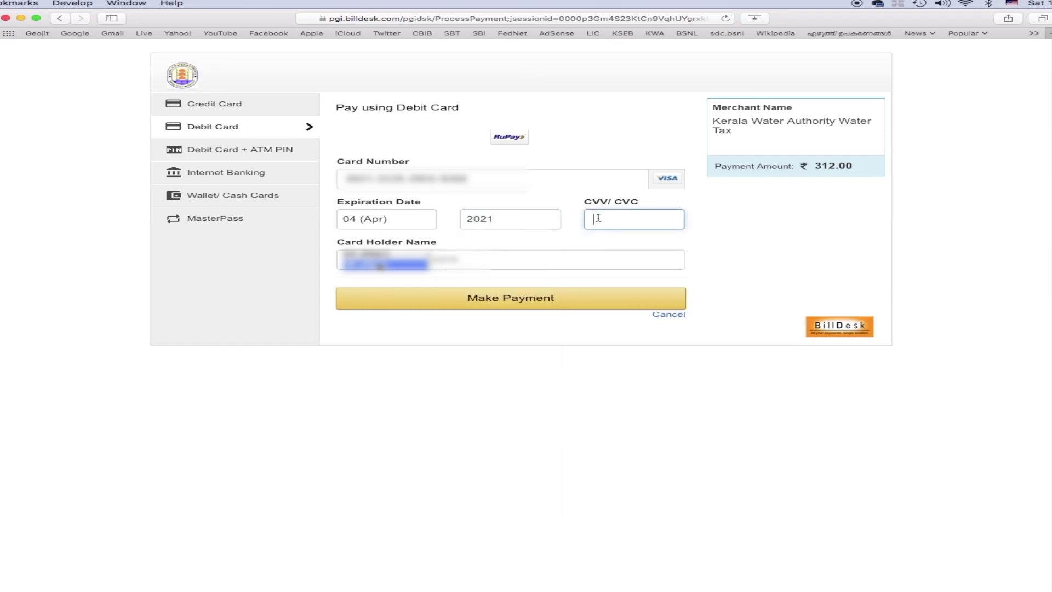
type("•••")
key("Tab")
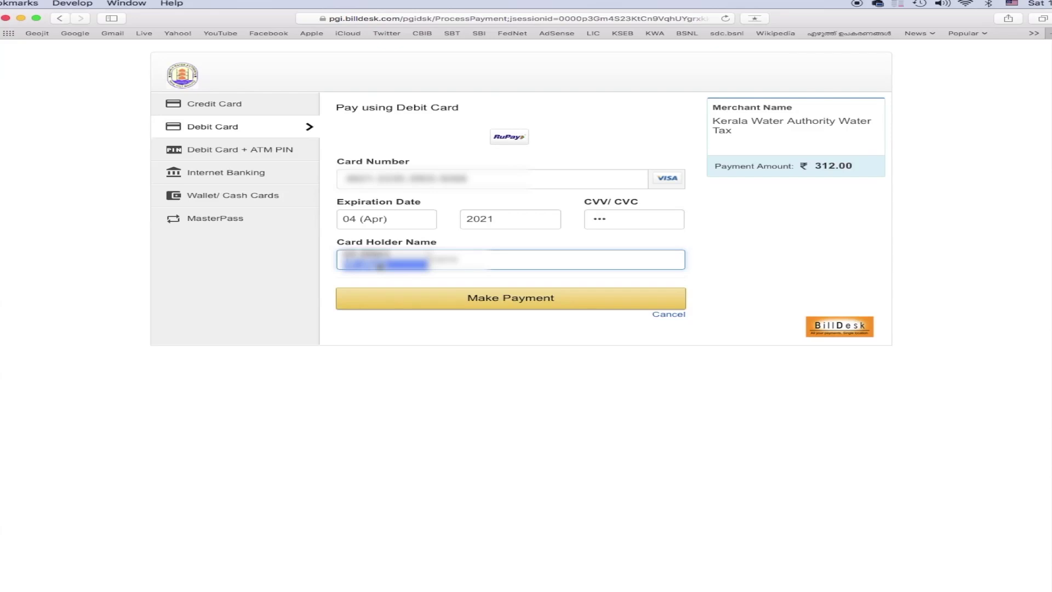
left_click(482, 303)
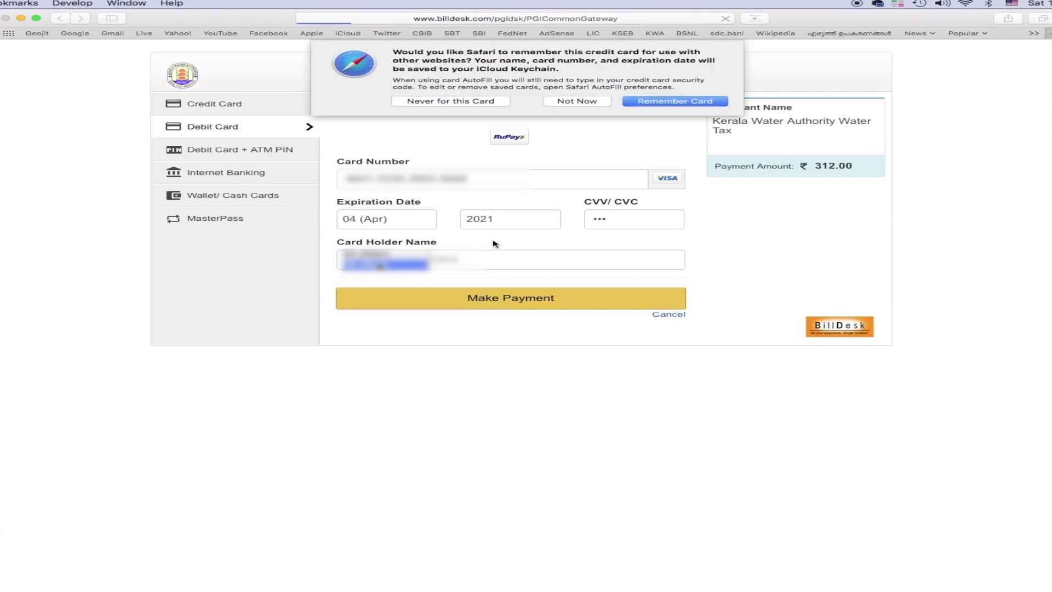
Decline saving the card, enter and submit the one-time password, then confirm sending the form
left_click(585, 103)
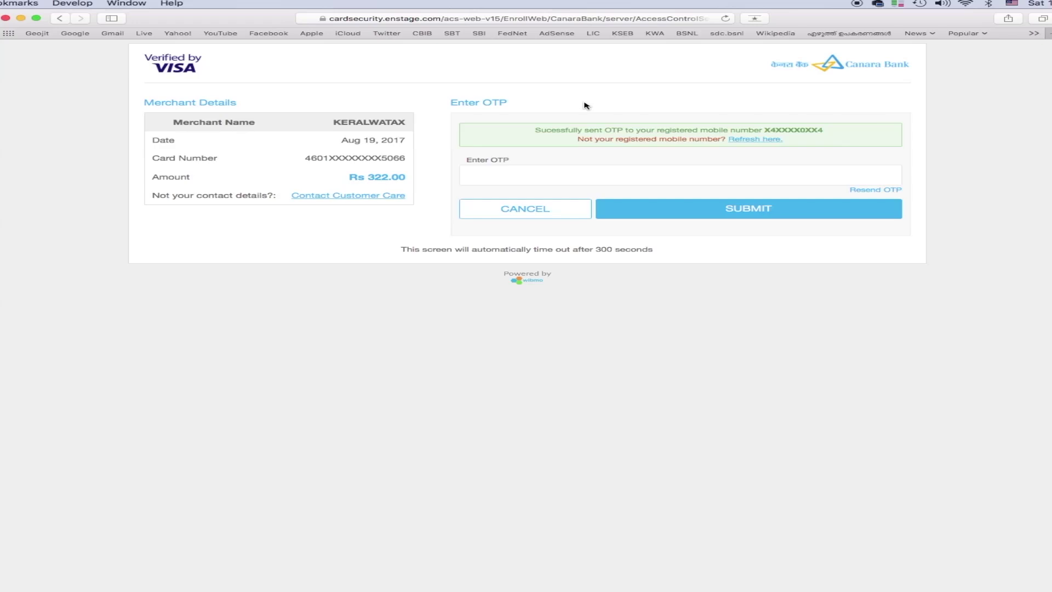
left_click(529, 177)
left_click(529, 176)
type("111111")
left_click(661, 213)
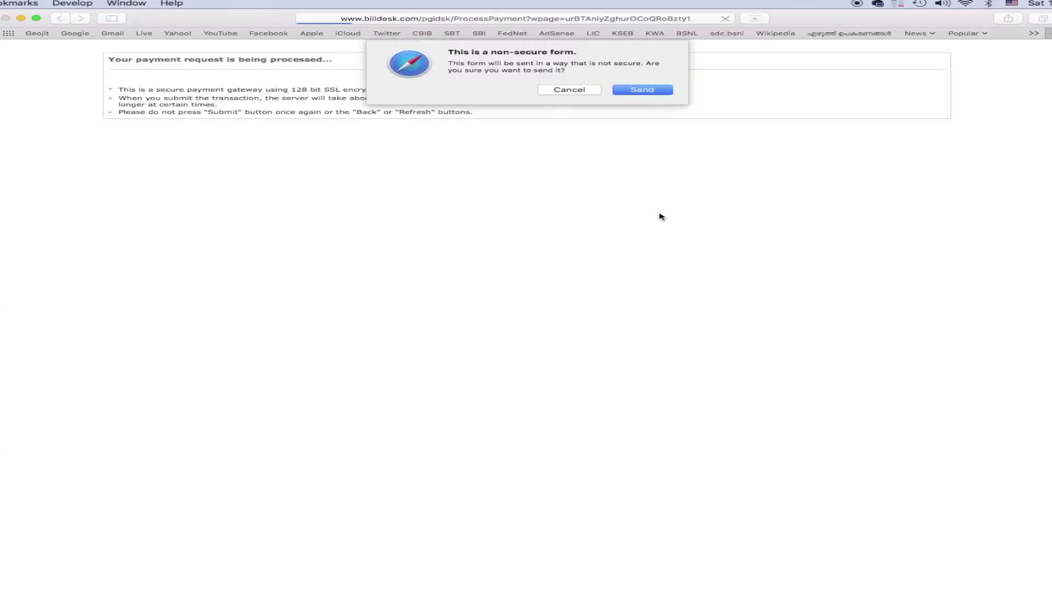
left_click(630, 90)
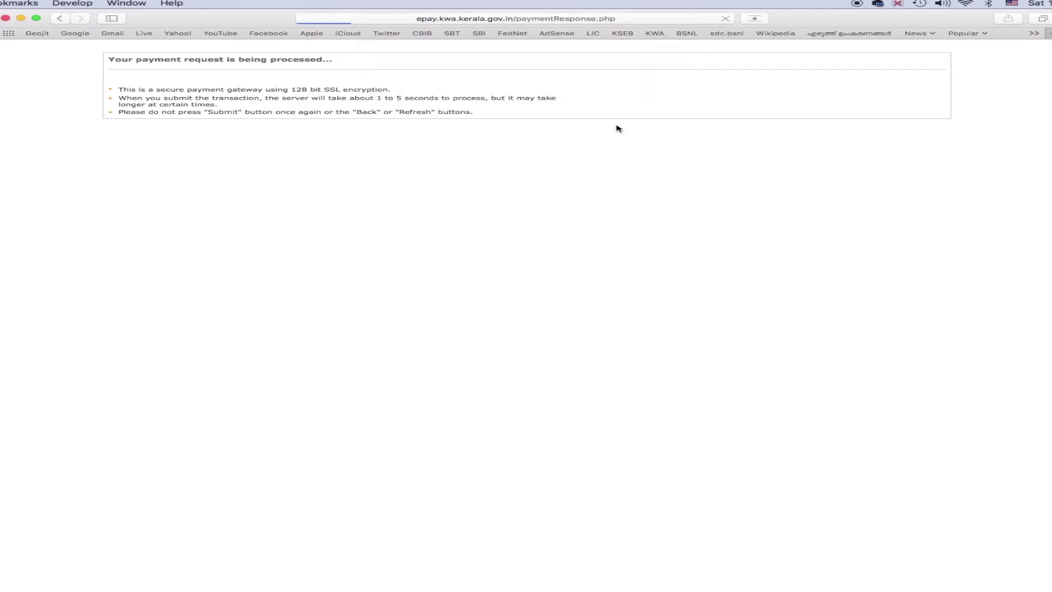